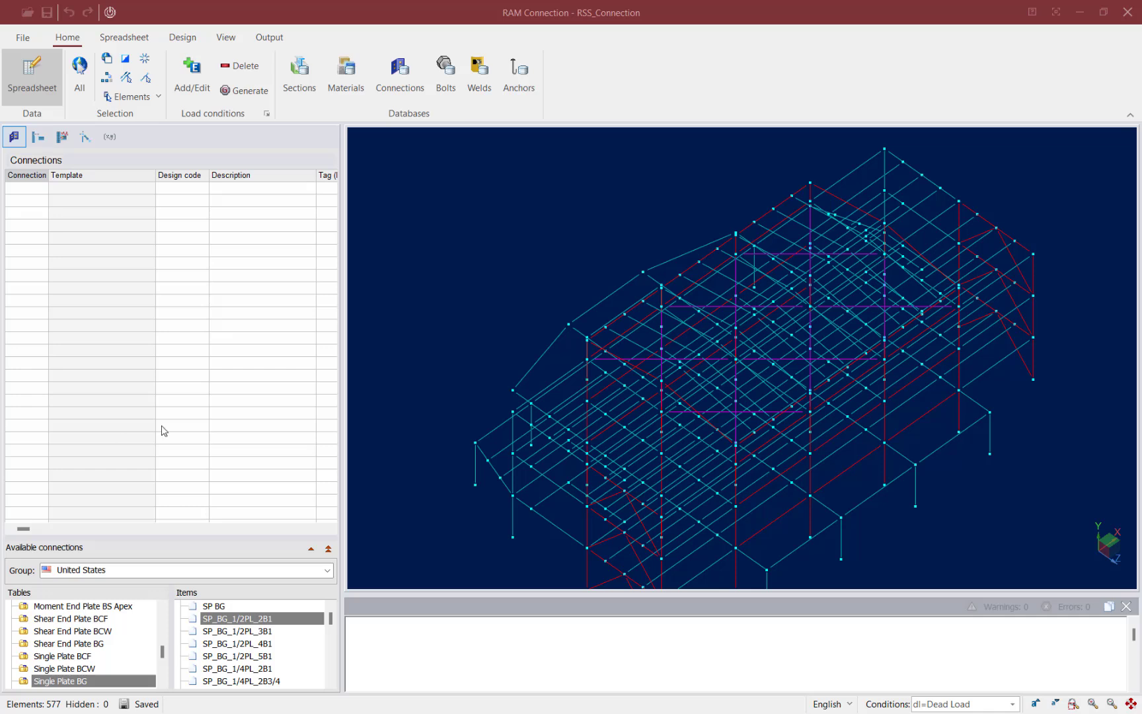
# Switch to a front elevation, hide every level but one (524 elements hidden), then view from top.
pyautogui.rightClick(385, 331)
pyautogui.click(423, 363)
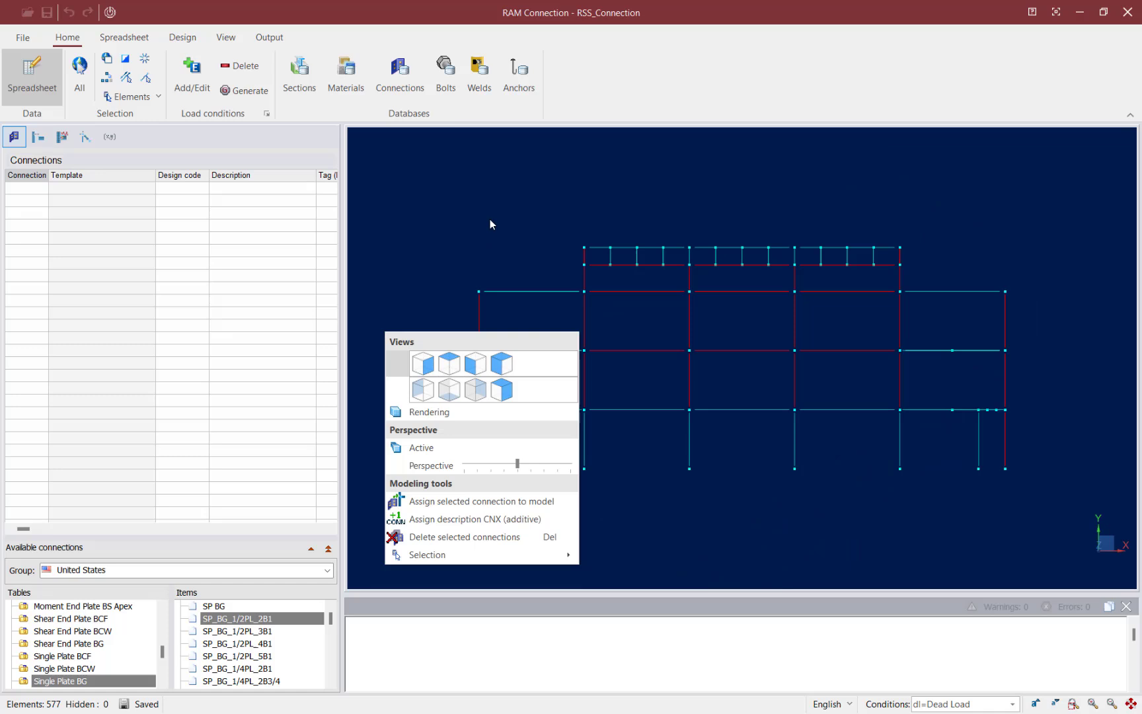
pyautogui.click(489, 218)
pyautogui.click(105, 65)
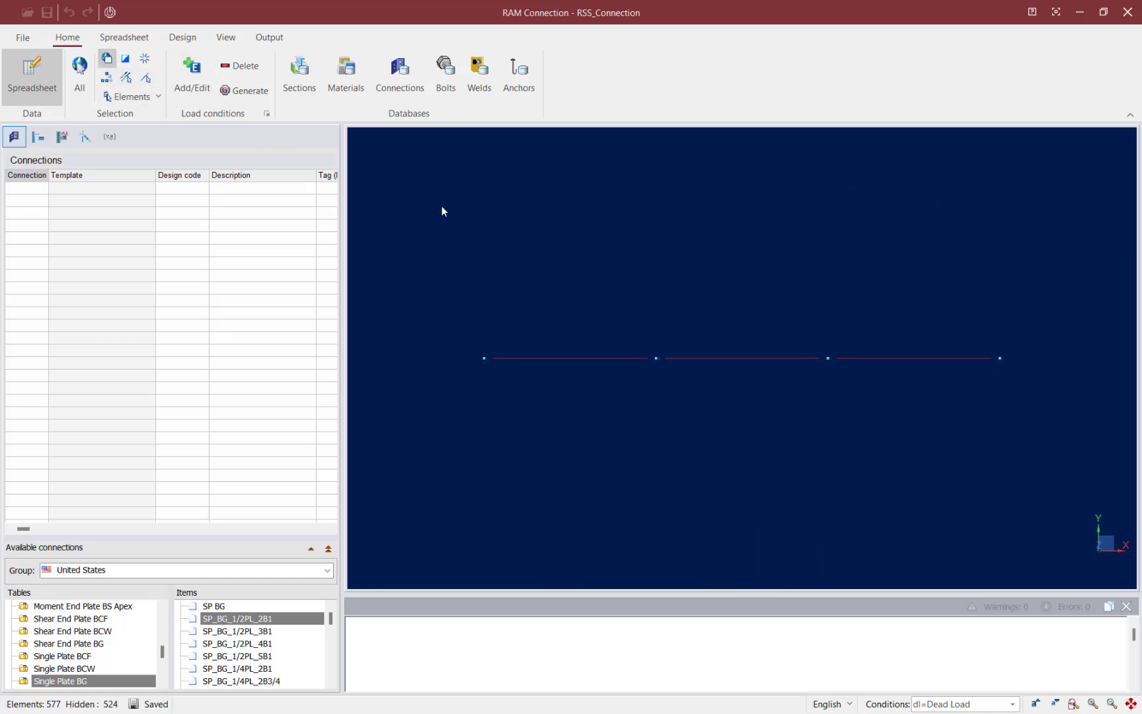
pyautogui.rightClick(441, 207)
pyautogui.click(556, 236)
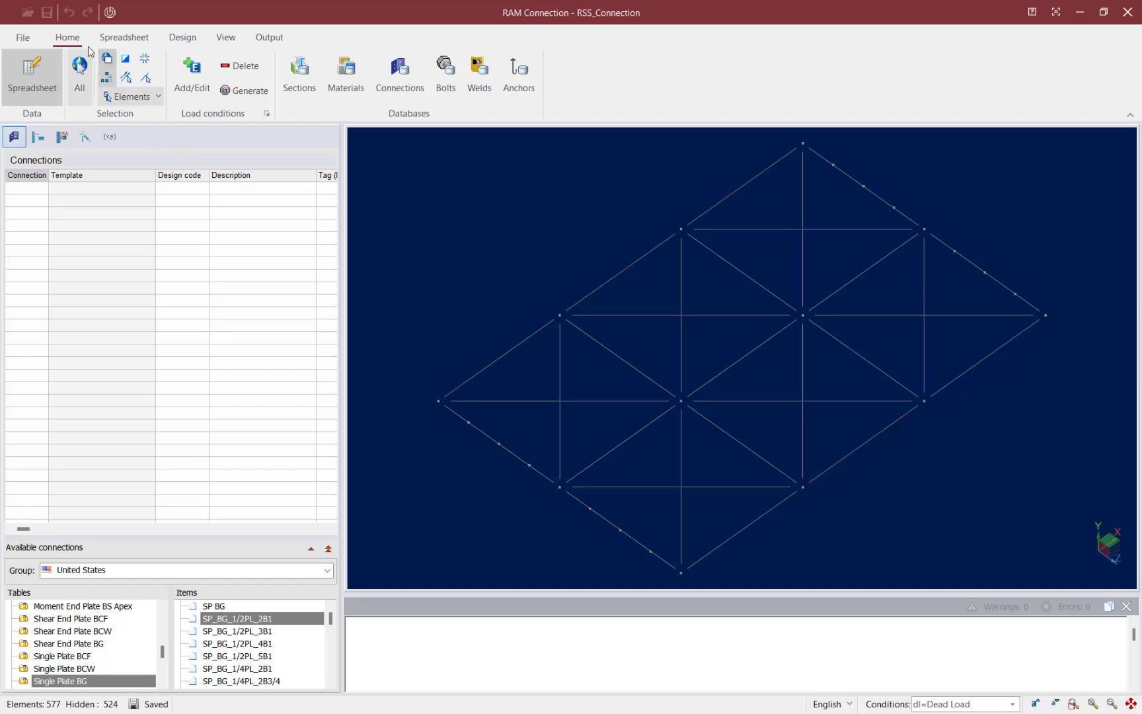
# Select all Horizontal Column - Beams - Brace joints through the Elements > Joints selection options.
pyautogui.click(131, 98)
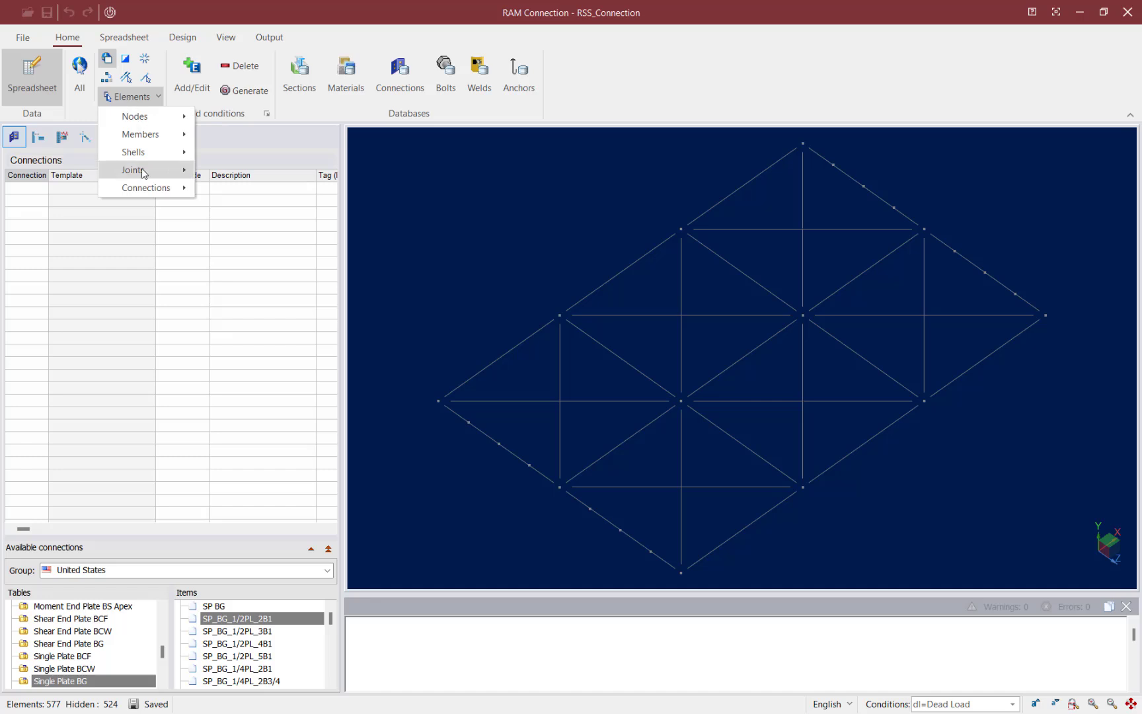
pyautogui.moveTo(143, 171)
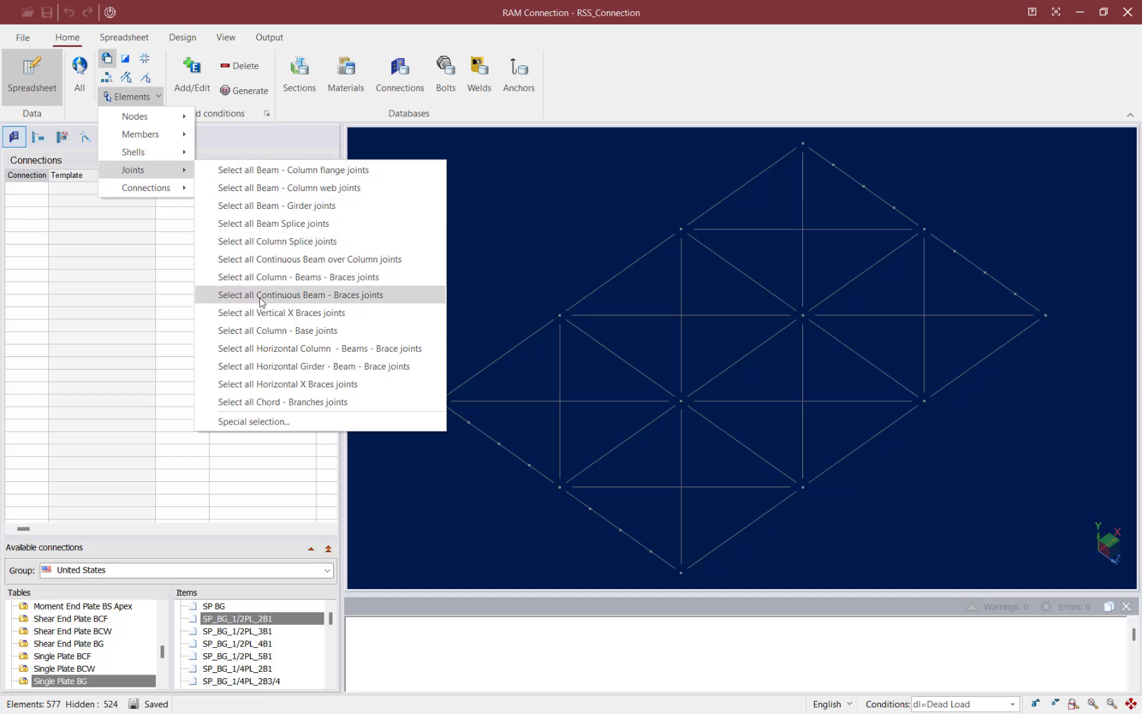
pyautogui.click(236, 351)
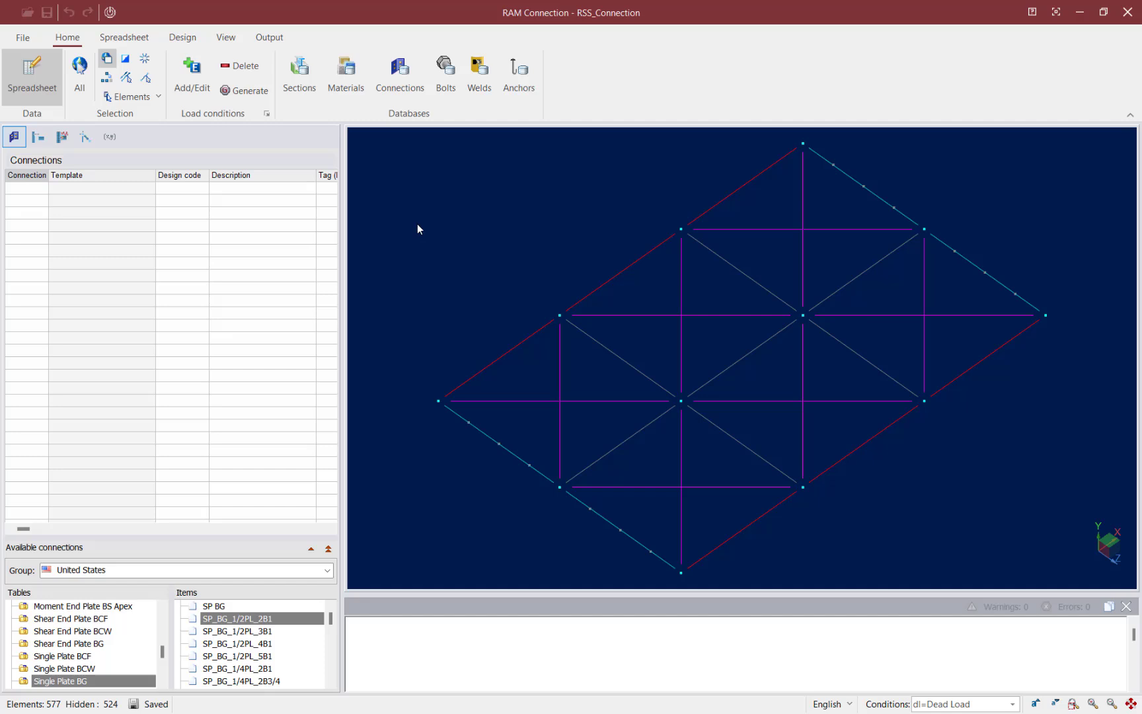
# Assign the smart HCBB_CA connection with Beam to support filters off, giving 24 connections.
pyautogui.click(183, 37)
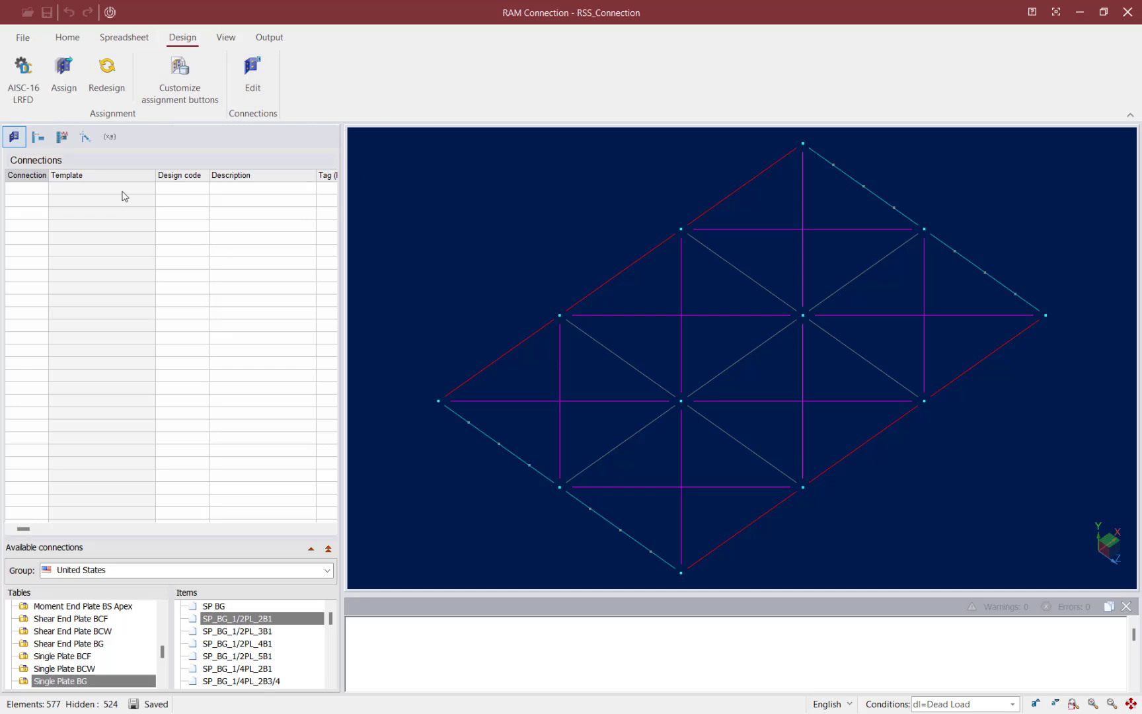
pyautogui.click(70, 94)
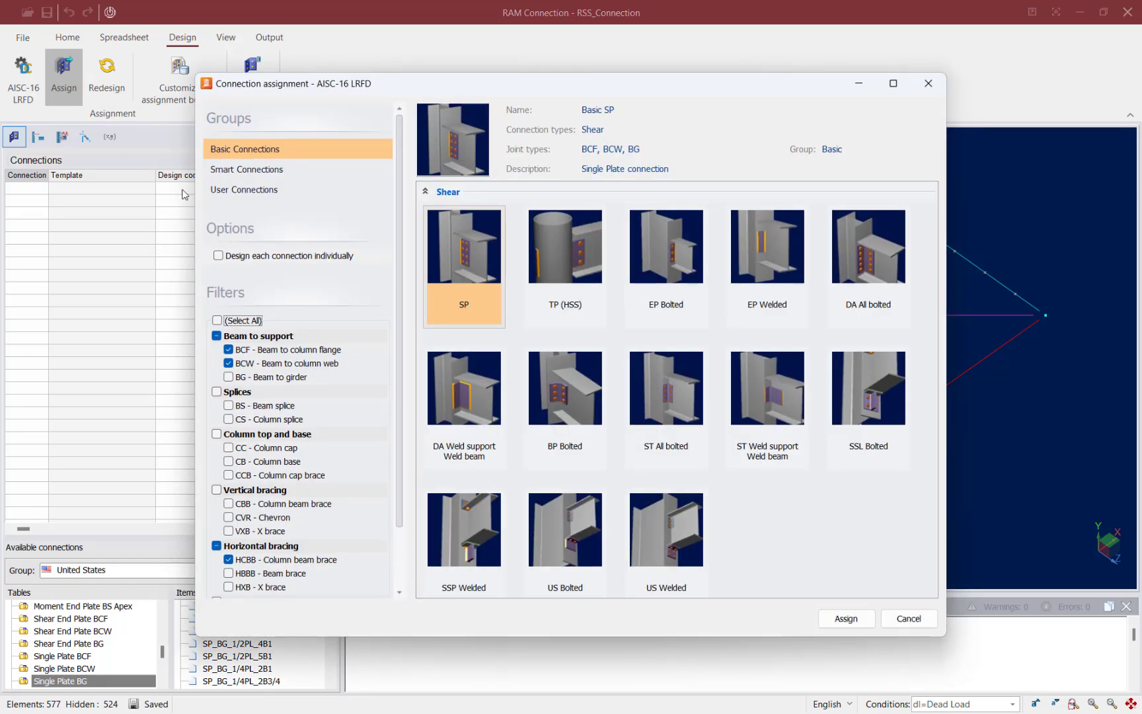
pyautogui.click(219, 178)
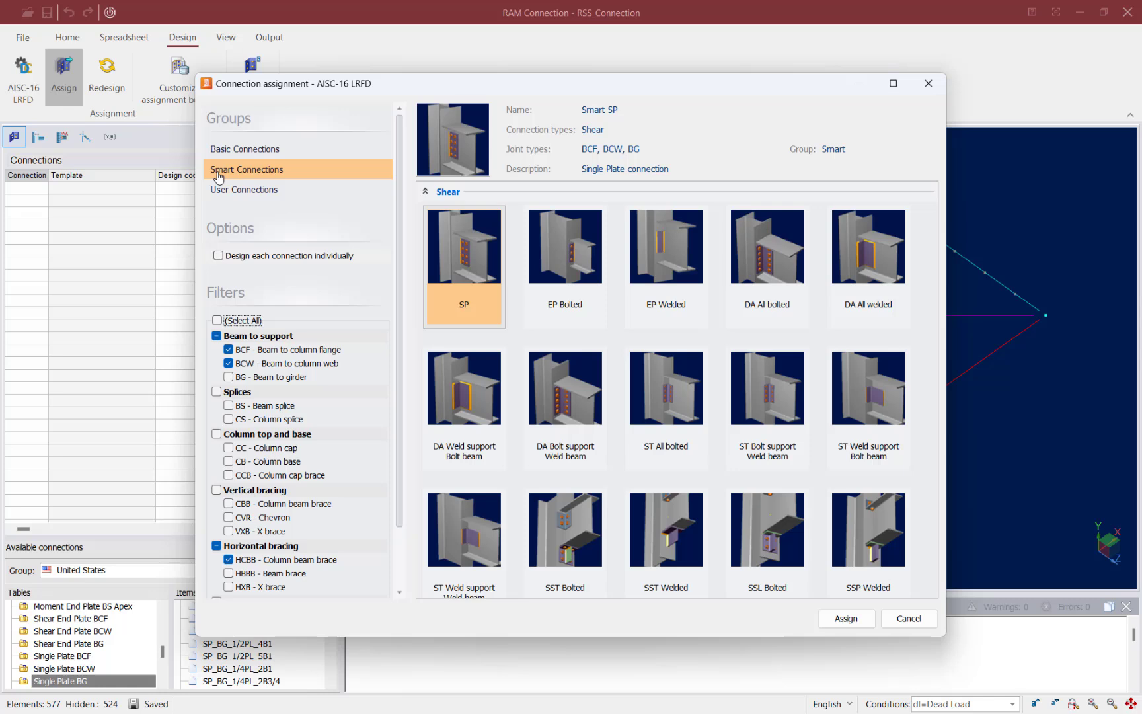
pyautogui.click(216, 336)
pyautogui.click(216, 336)
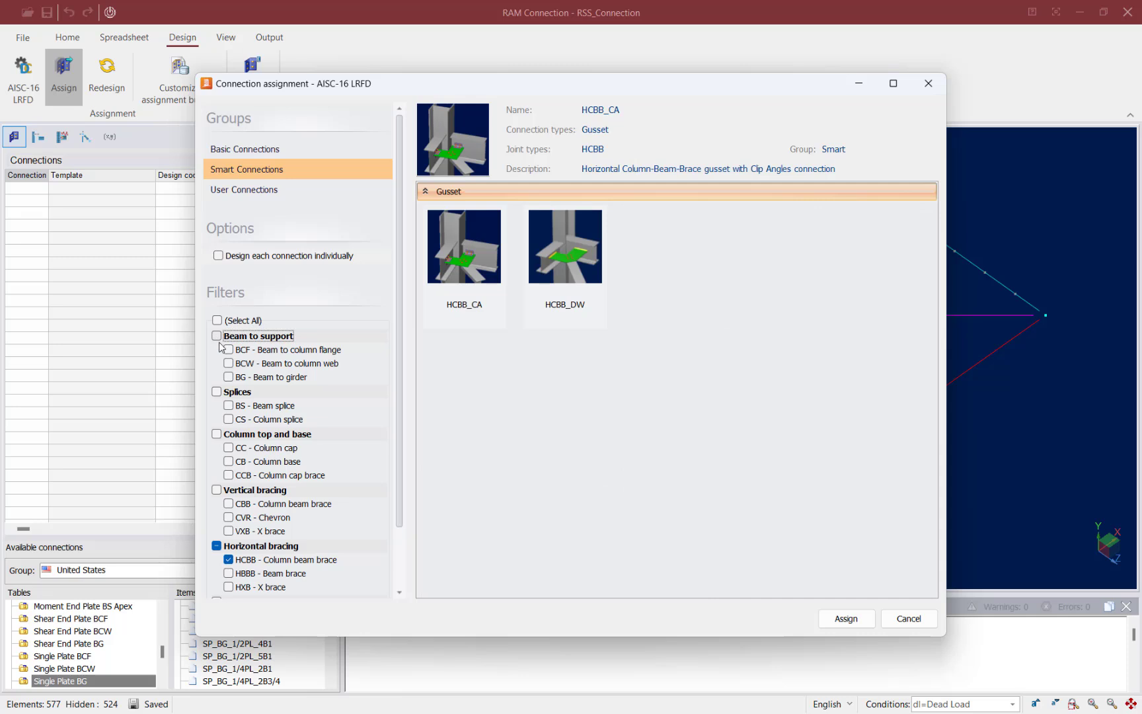
pyautogui.click(464, 267)
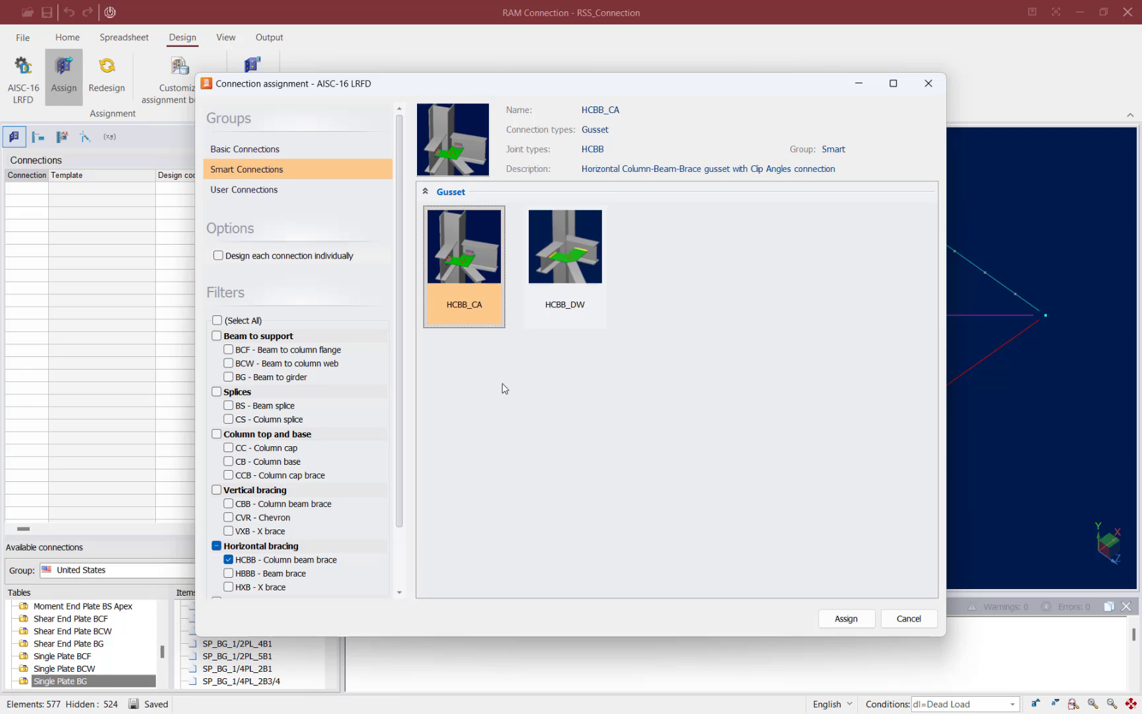
pyautogui.click(846, 618)
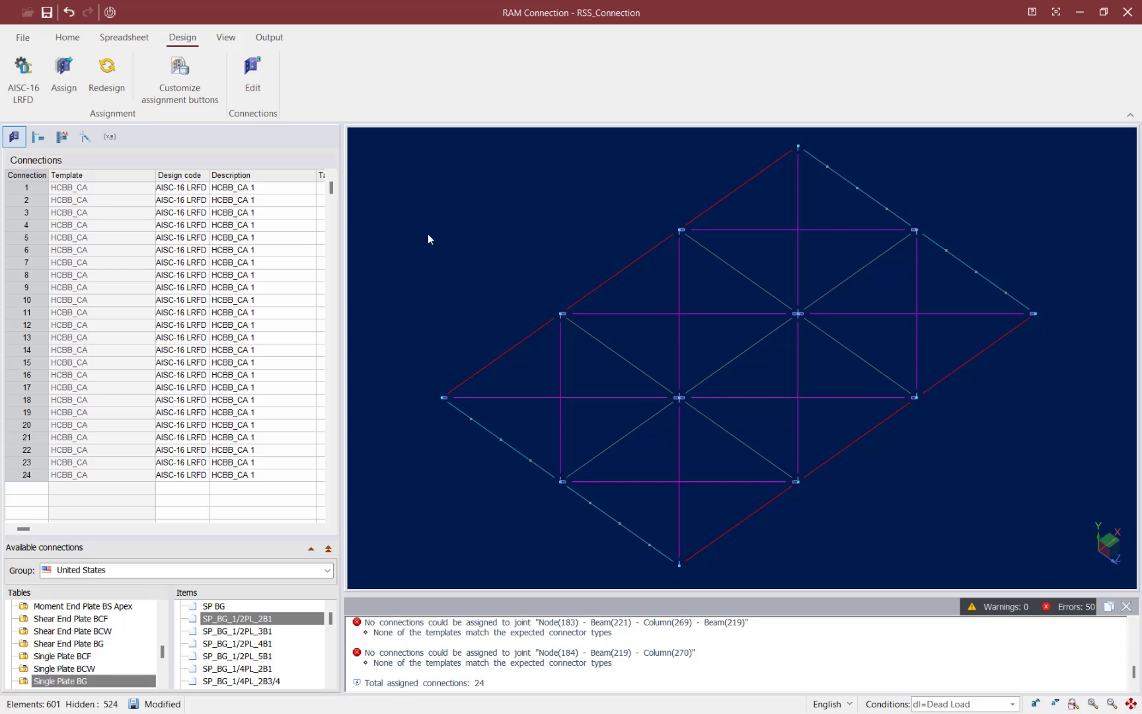
# Turn on View > Status so assigned gusset joints show green as Design O.K.
pyautogui.click(225, 37)
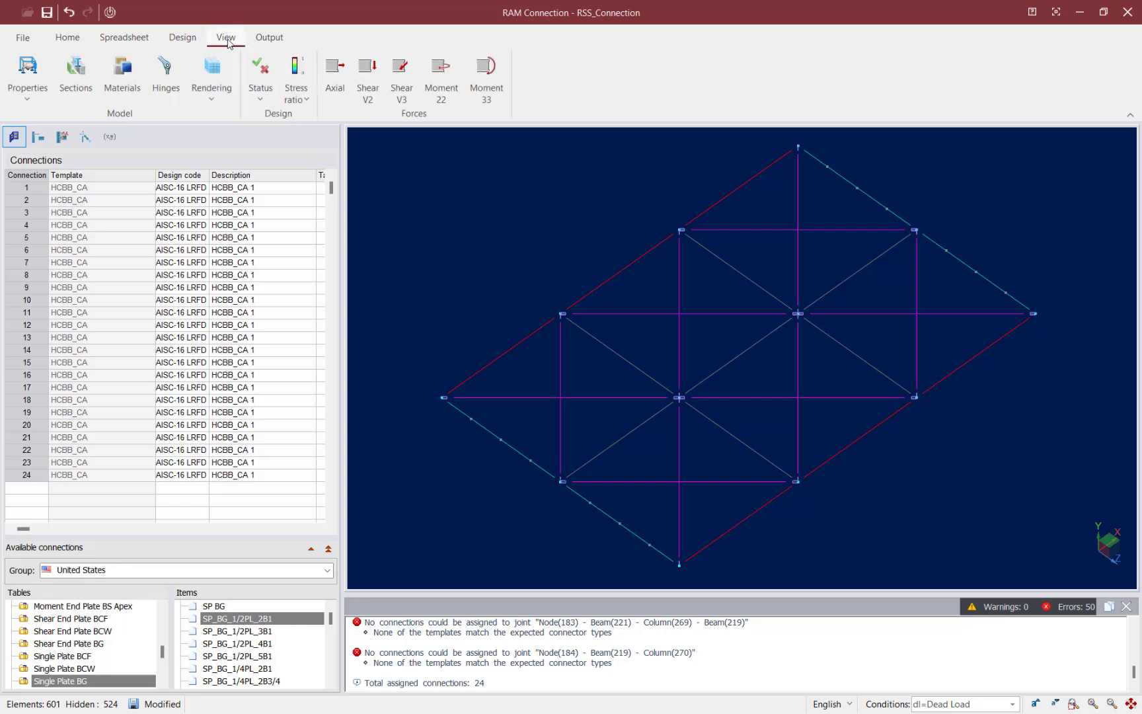
pyautogui.click(261, 72)
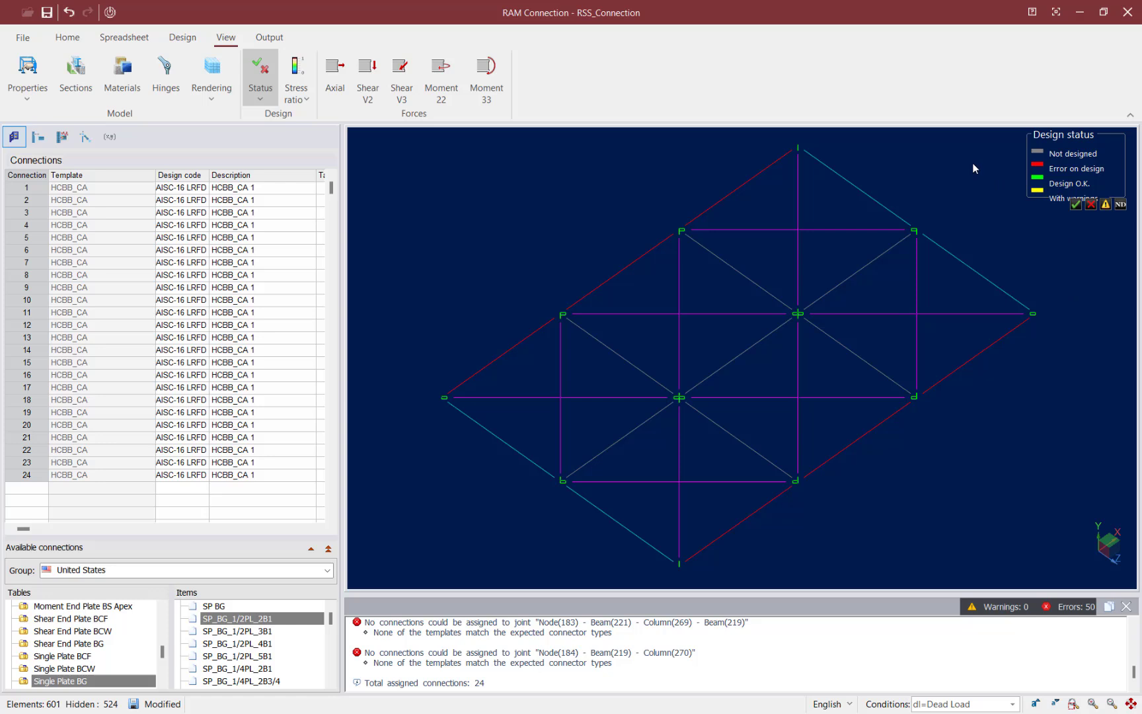
# Check N.G., warning and Design O.K. selections, then select connection 19 at the central joint.
pyautogui.click(1091, 205)
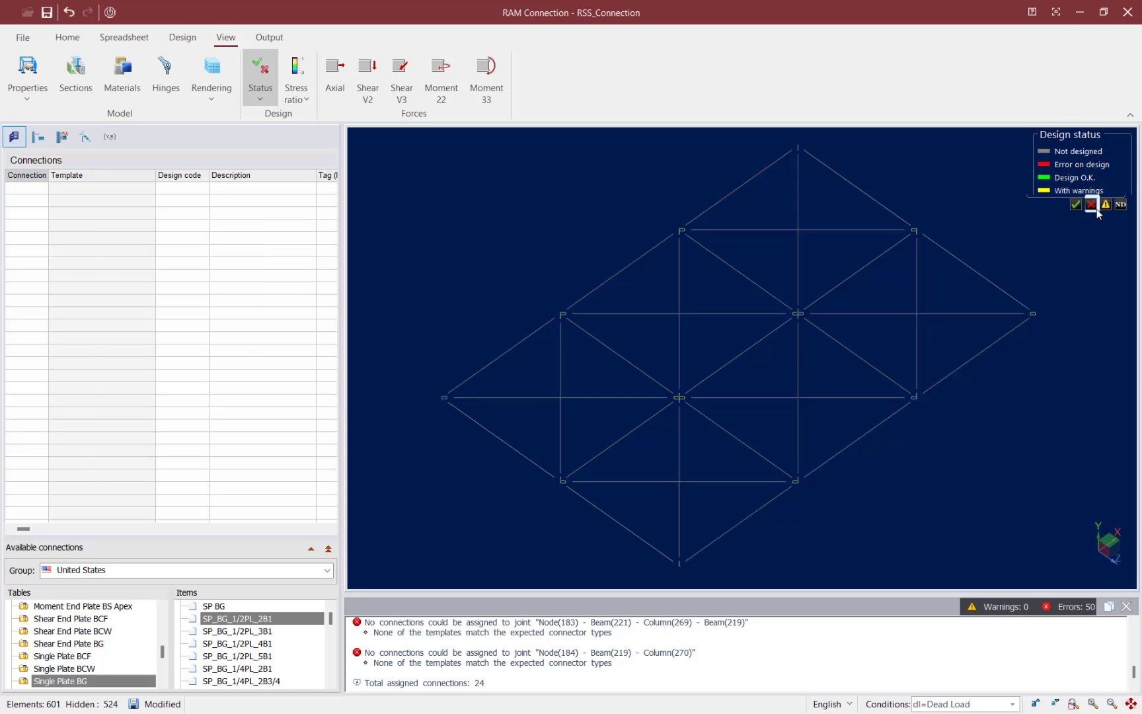
pyautogui.click(1106, 205)
pyautogui.click(1072, 206)
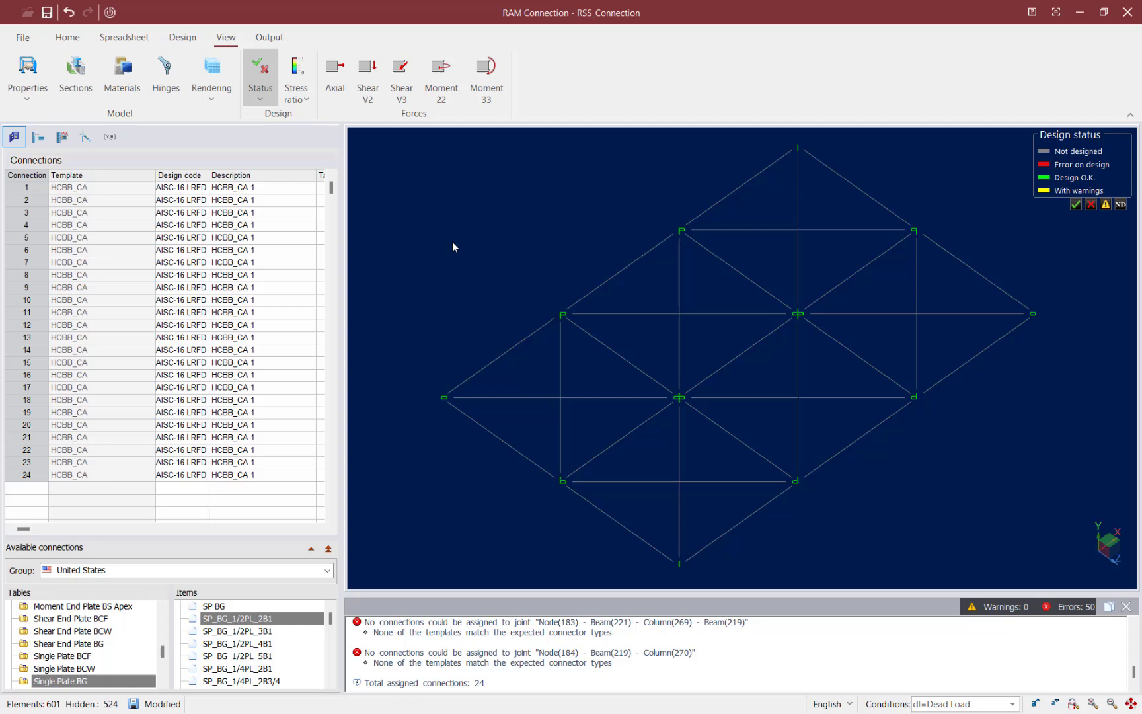
pyautogui.click(677, 399)
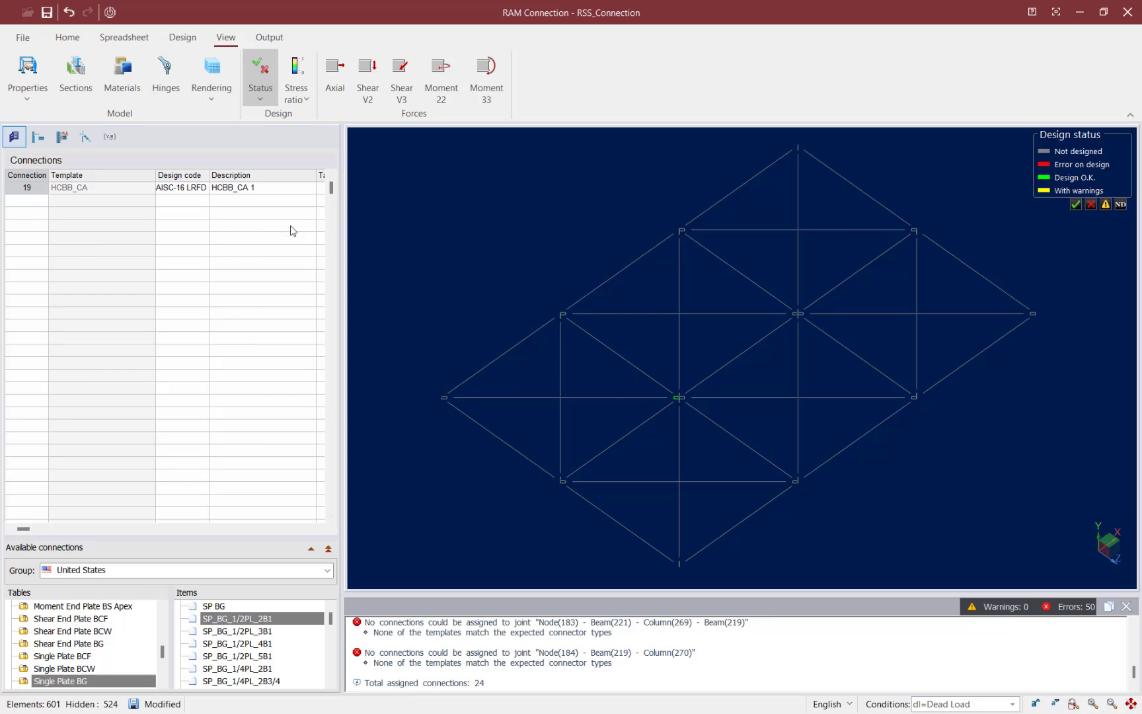
# Edit connection 19 in Connection Pad, orbit the 3D view and scroll to the Interfaces Gusset properties.
pyautogui.click(182, 38)
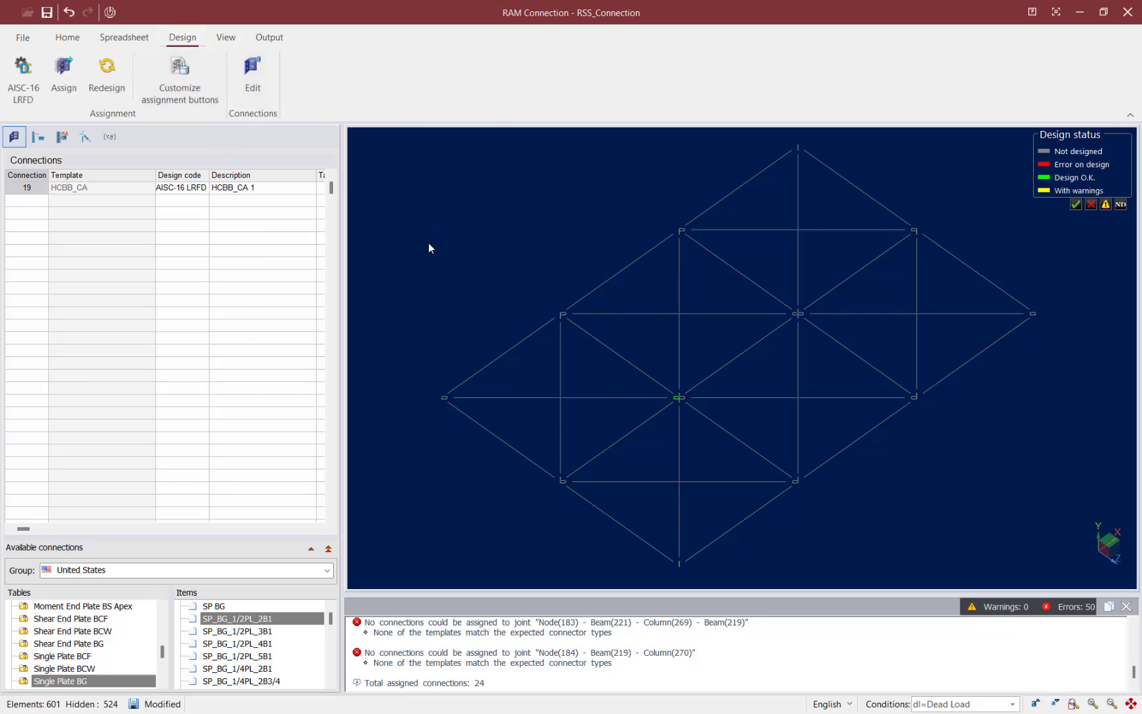
pyautogui.click(257, 93)
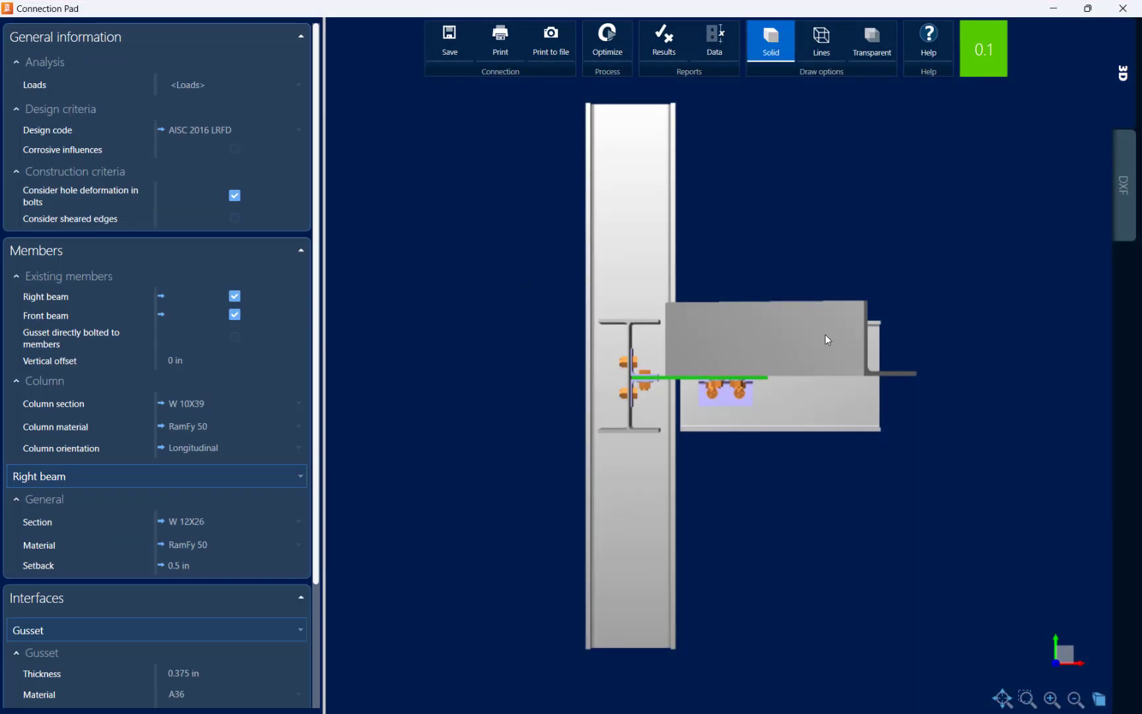
pyautogui.moveTo(827, 334); pyautogui.dragTo(763, 385)
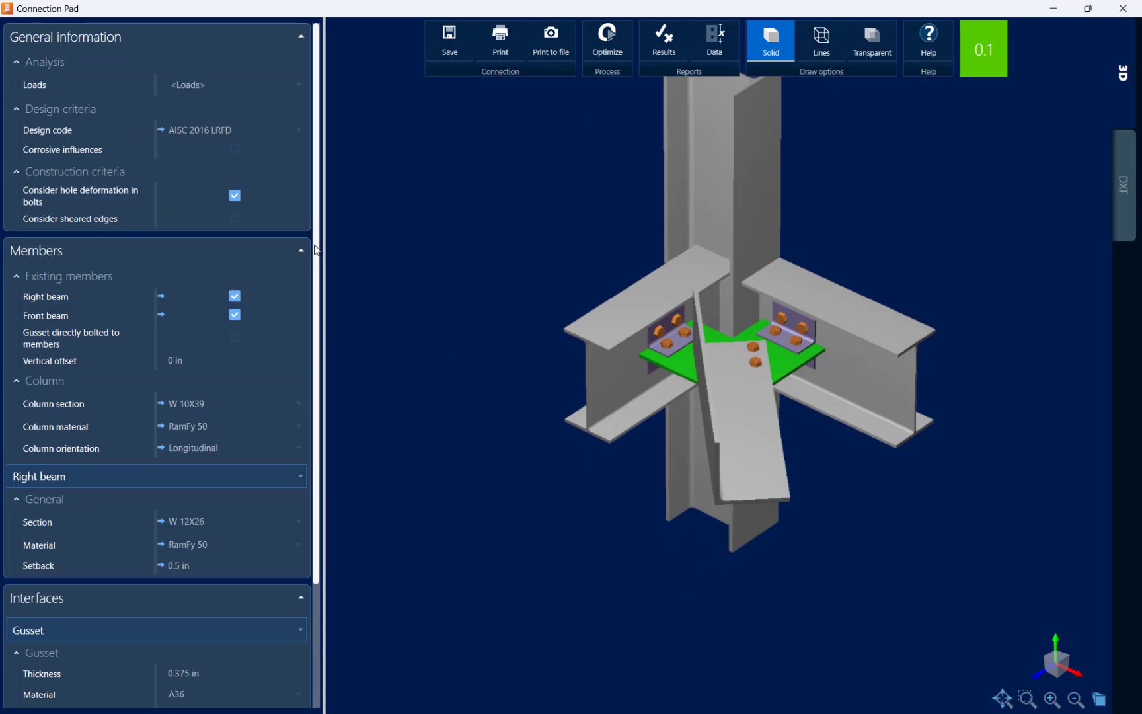
pyautogui.moveTo(316, 248); pyautogui.dragTo(317, 380)
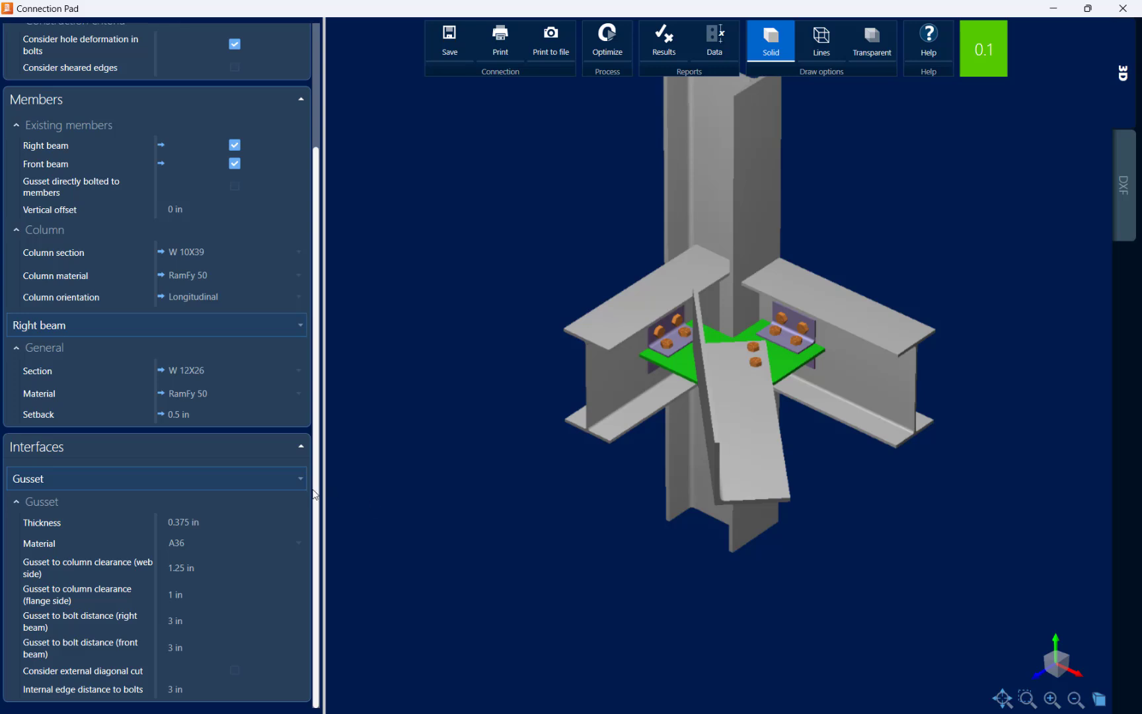
pyautogui.click(293, 480)
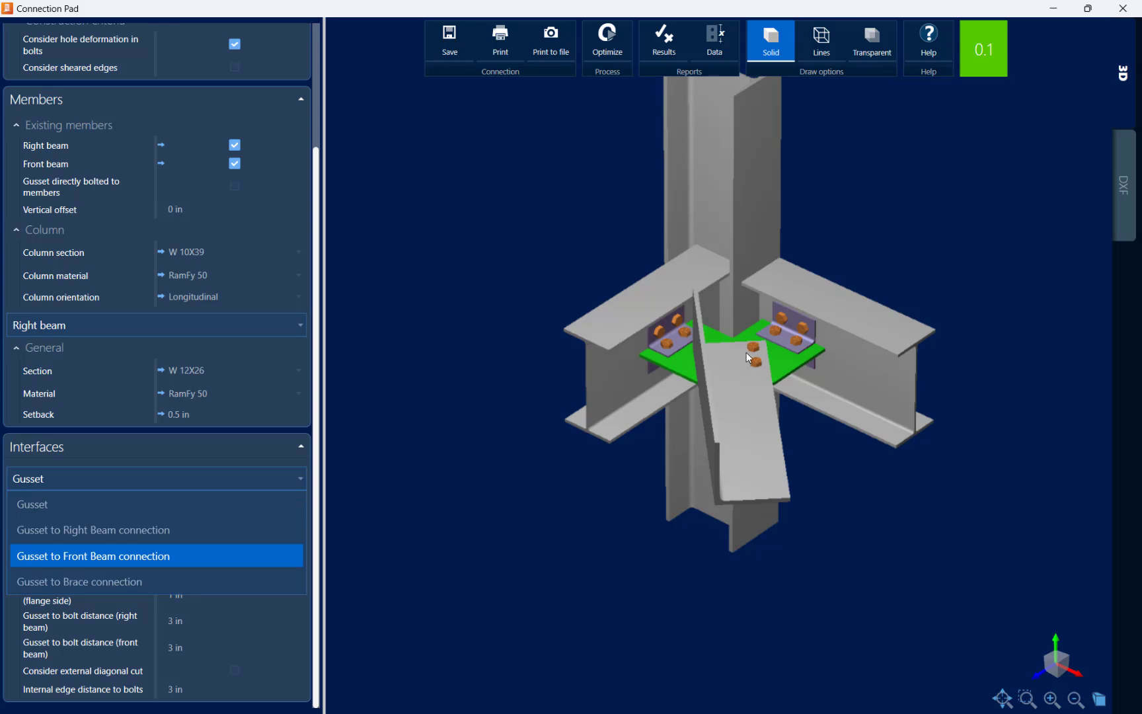
pyautogui.click(465, 523)
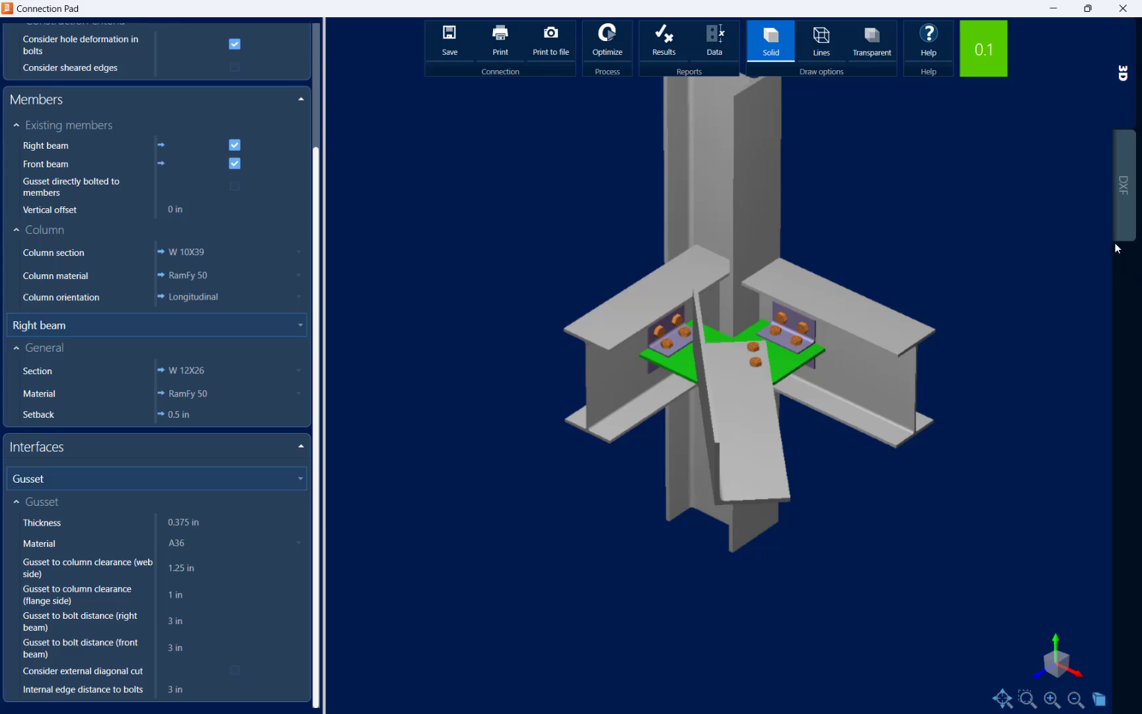
# Show connection 19's DXF drawings with the gusset and front beam details.
pyautogui.click(1117, 223)
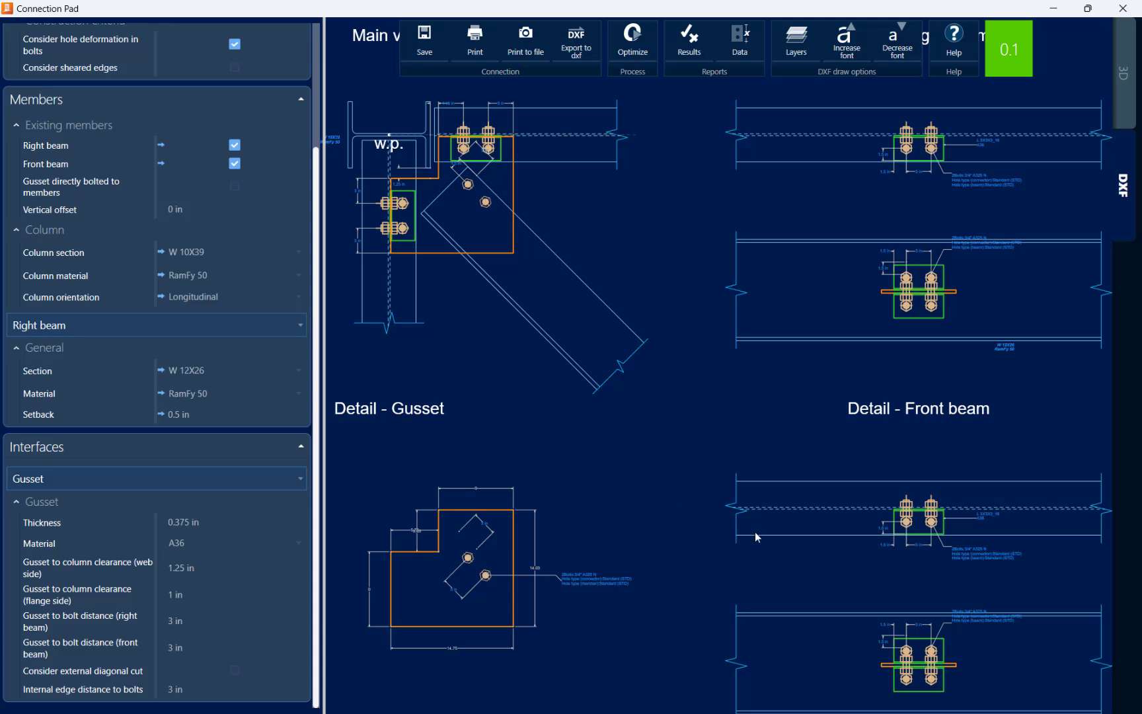
# Open the Results report, browse the Gusset - Brace, Right Beam and Front beam sections, then return to Design calculations.
pyautogui.click(690, 46)
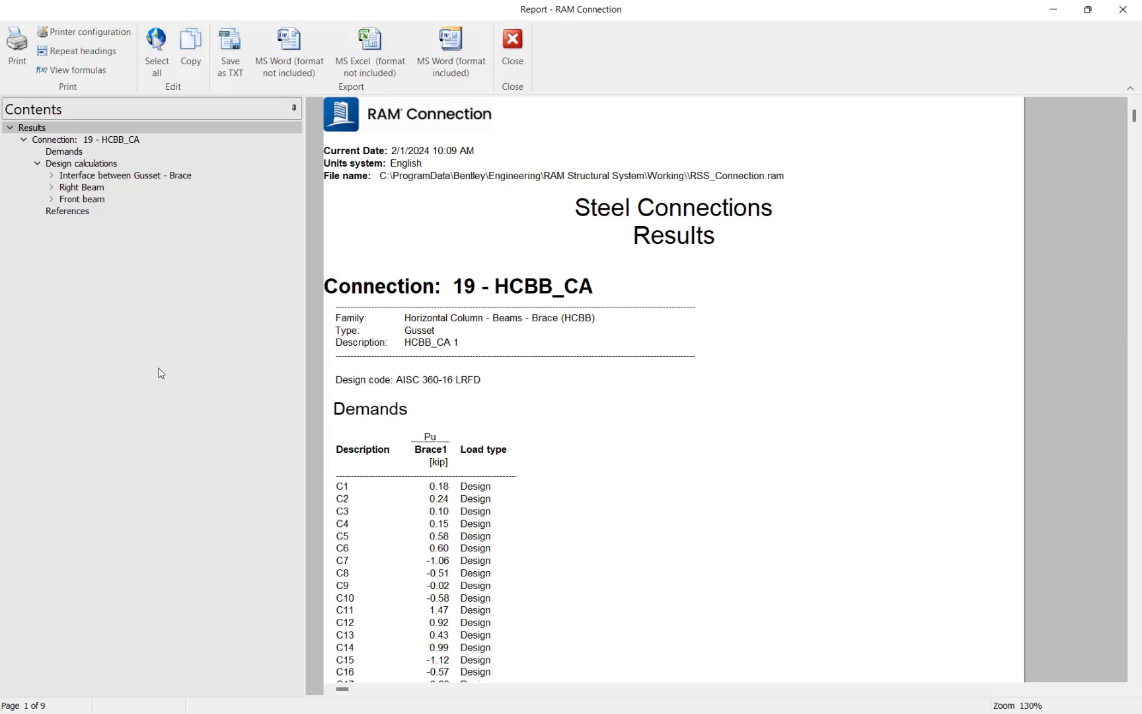
pyautogui.click(106, 177)
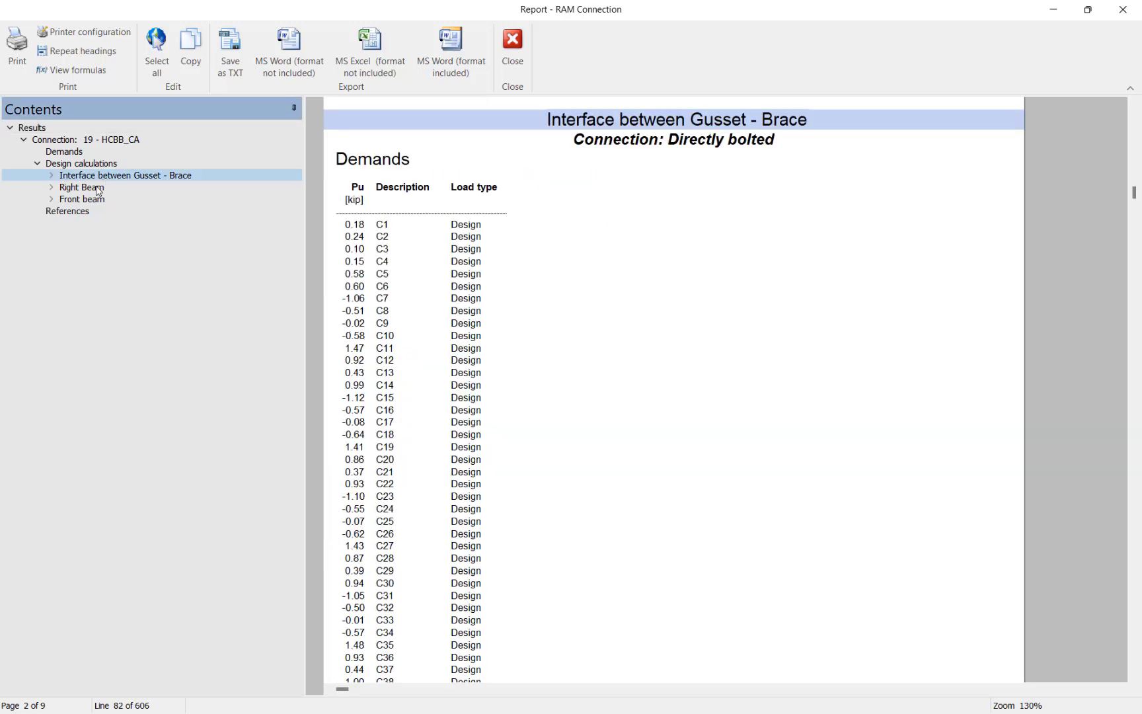
pyautogui.click(96, 188)
pyautogui.click(95, 202)
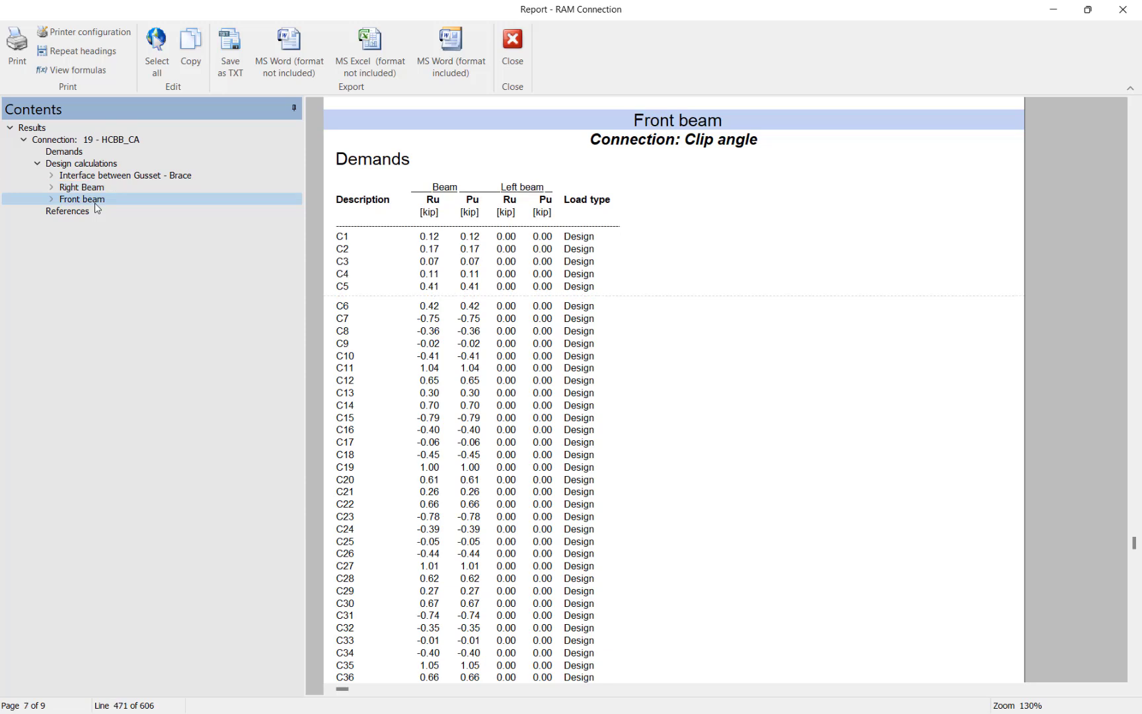
pyautogui.click(57, 169)
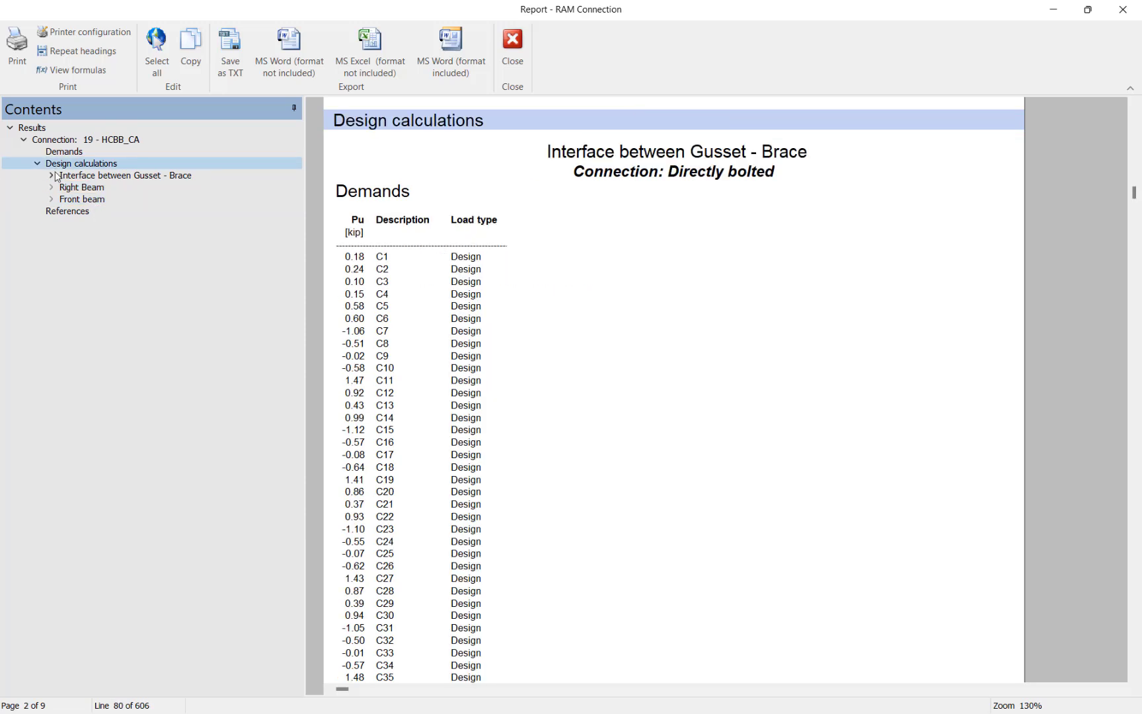
# Turn on View formulas and scroll to the brace member checks: bolt shear 0.04, bearing 0.02.
pyautogui.click(61, 70)
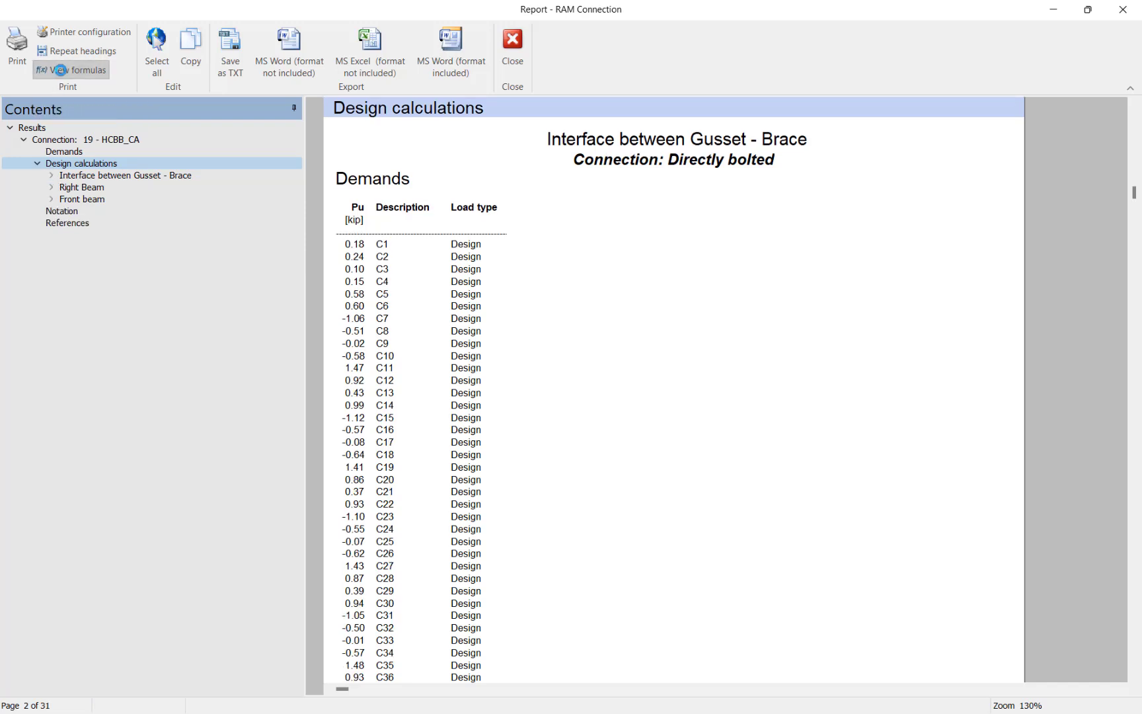
pyautogui.scroll(-15, 659, 397)
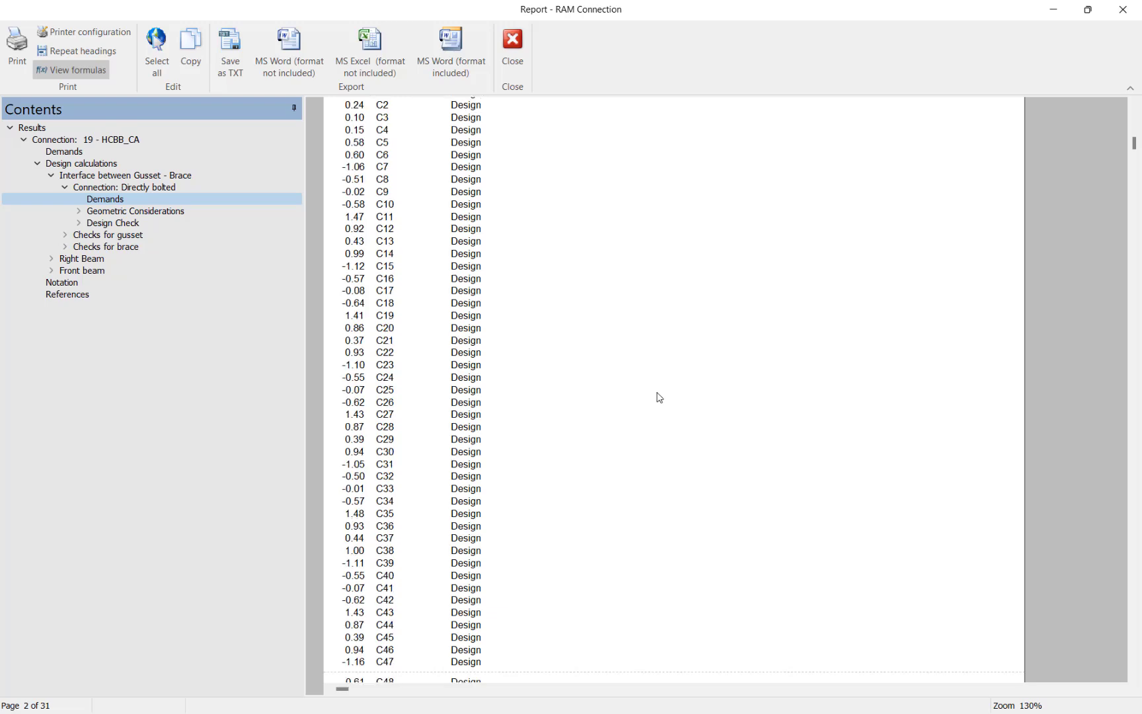
pyautogui.scroll(-1, 658, 398)
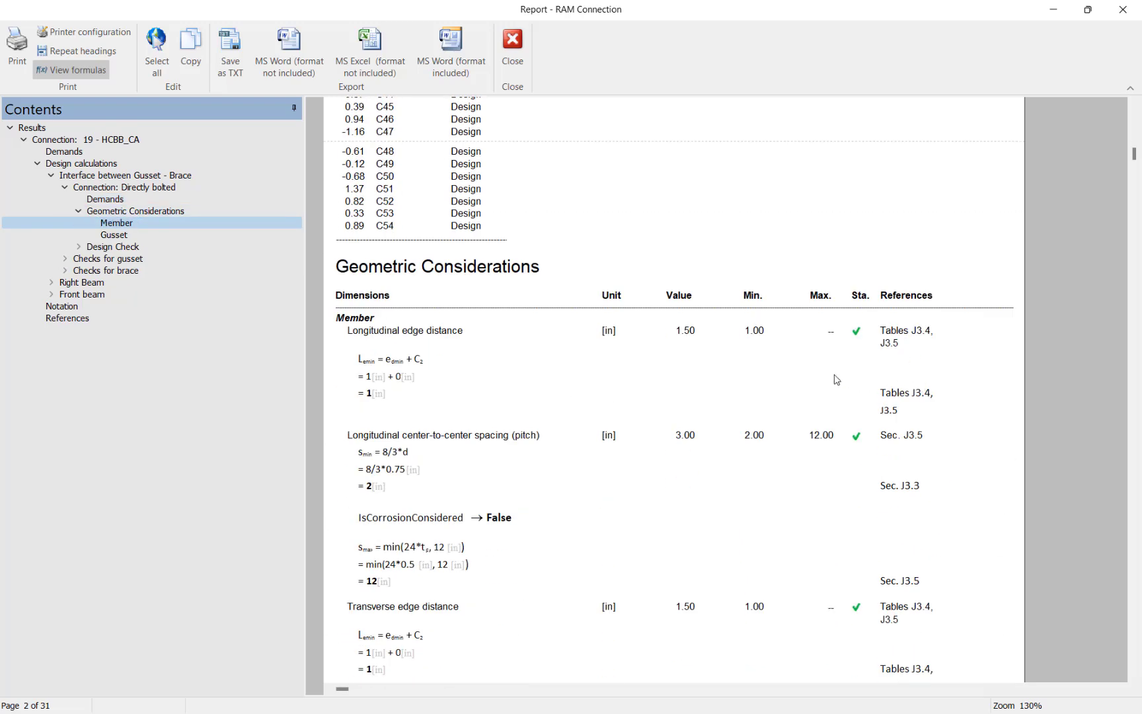
pyautogui.scroll(-4, 751, 399)
pyautogui.scroll(-20, 751, 399)
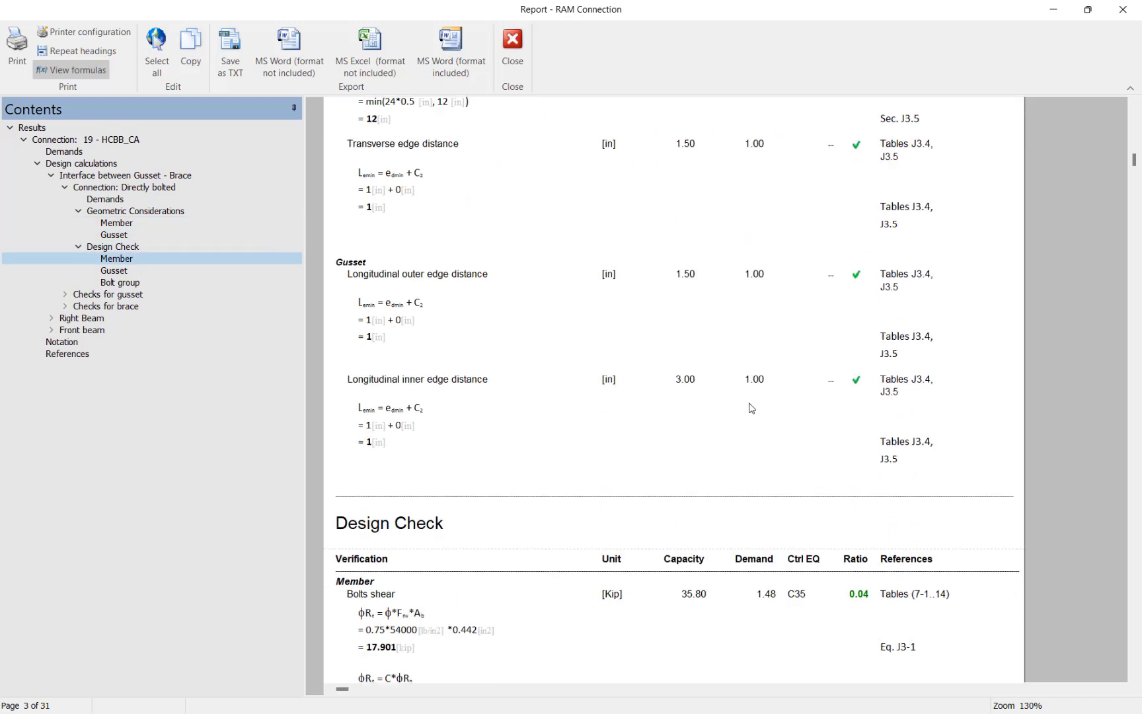
pyautogui.scroll(-1, 752, 415)
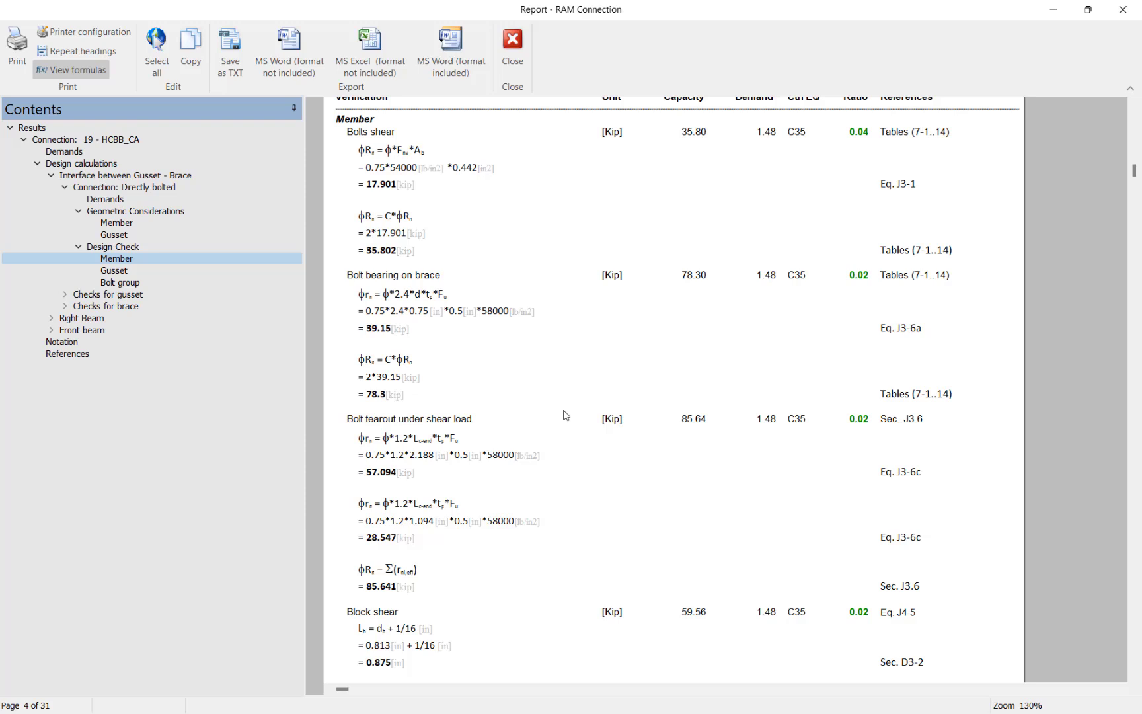
# Close the report to return to connection 19's DXF details in Connection Pad.
pyautogui.click(517, 67)
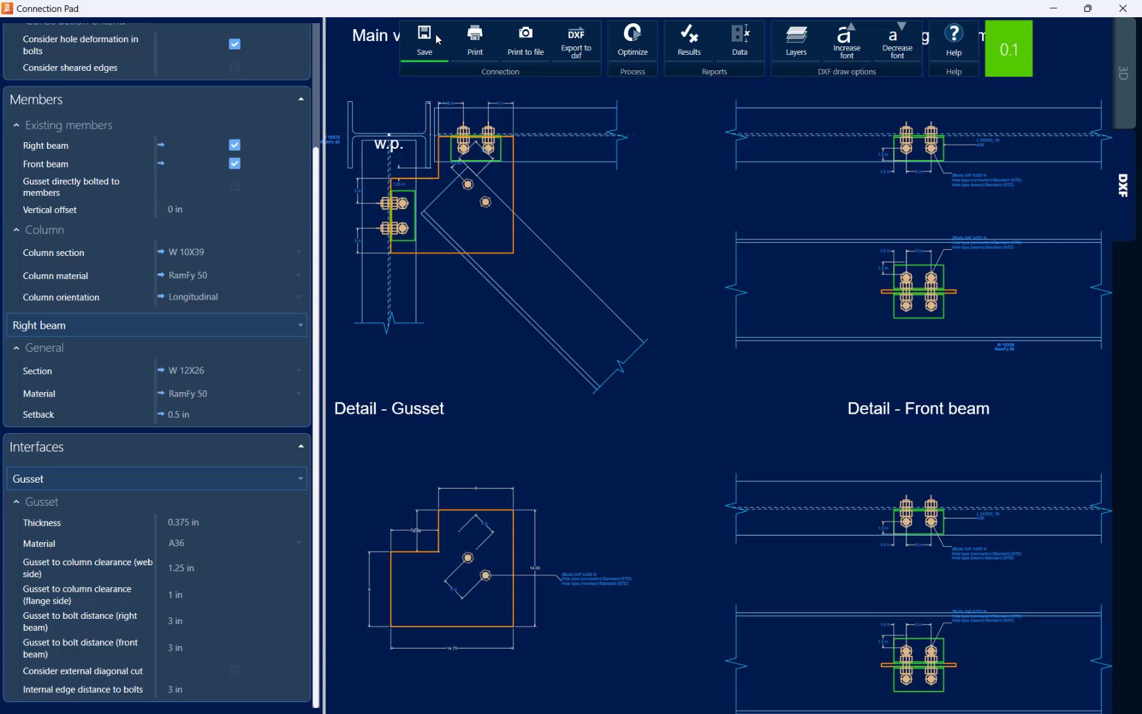
# Close Connection Pad without changes, returning to the RSS_Connection plan with connection 19 under HCBB_CA.
pyautogui.click(1123, 9)
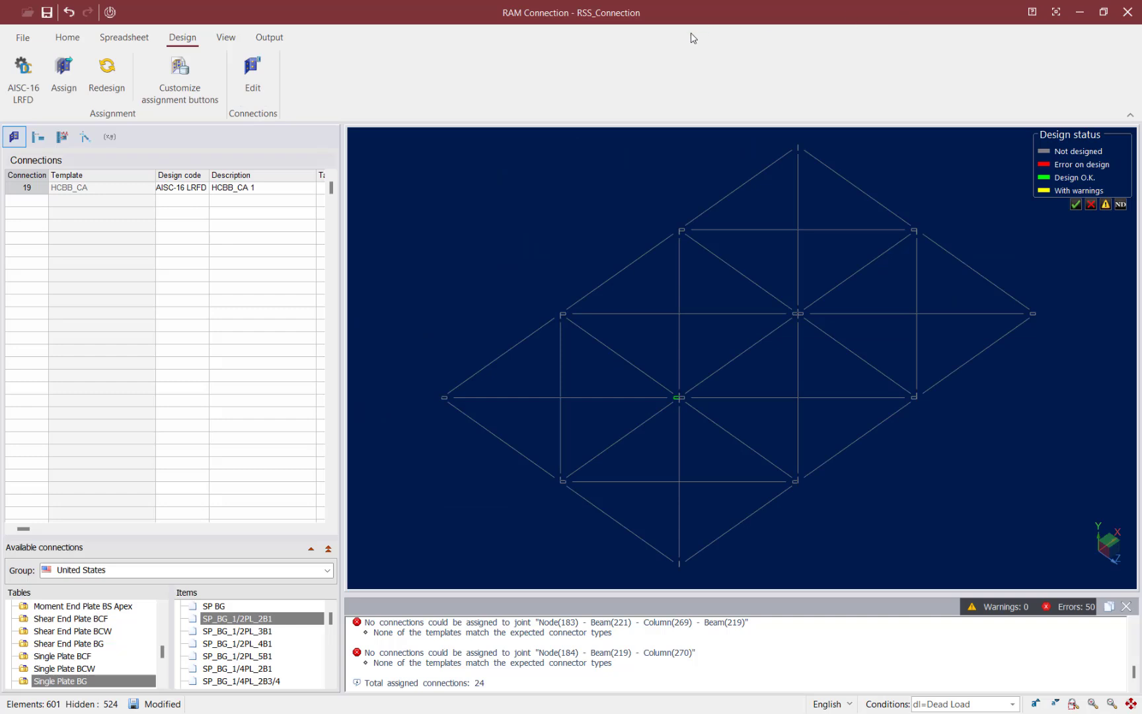